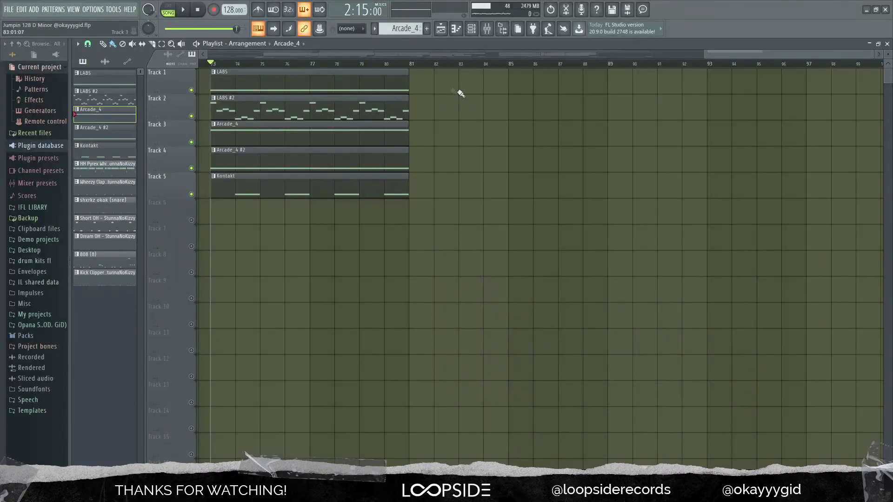
# Open the LABS pattern from Track 1 in the piano roll and view its LABS instrument preset.
pyautogui.doubleClick(335, 73)
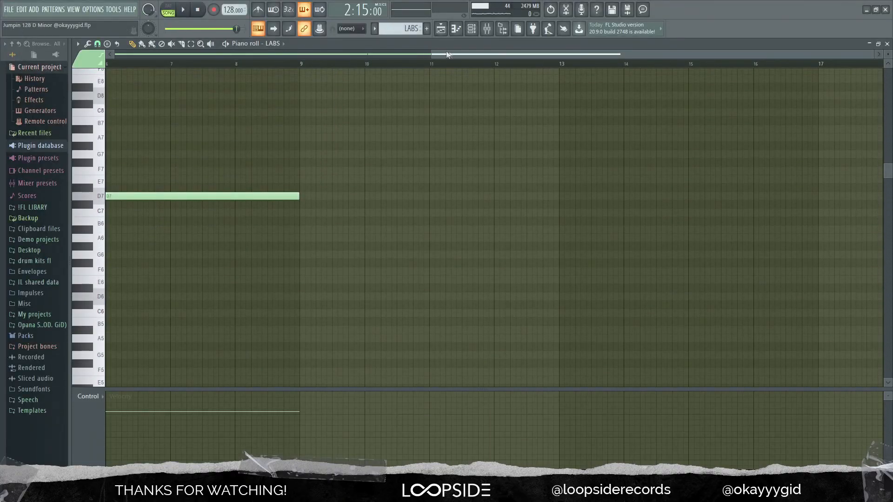
pyautogui.click(477, 29)
pyautogui.click(355, 270)
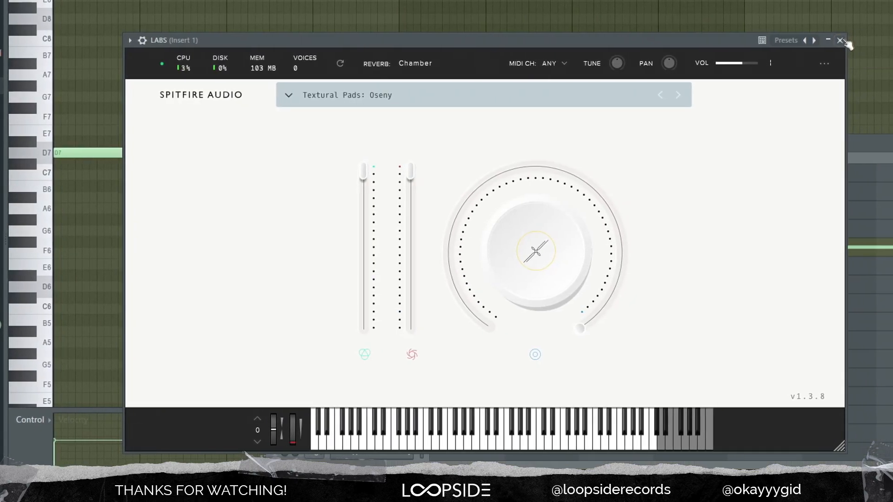
pyautogui.click(841, 41)
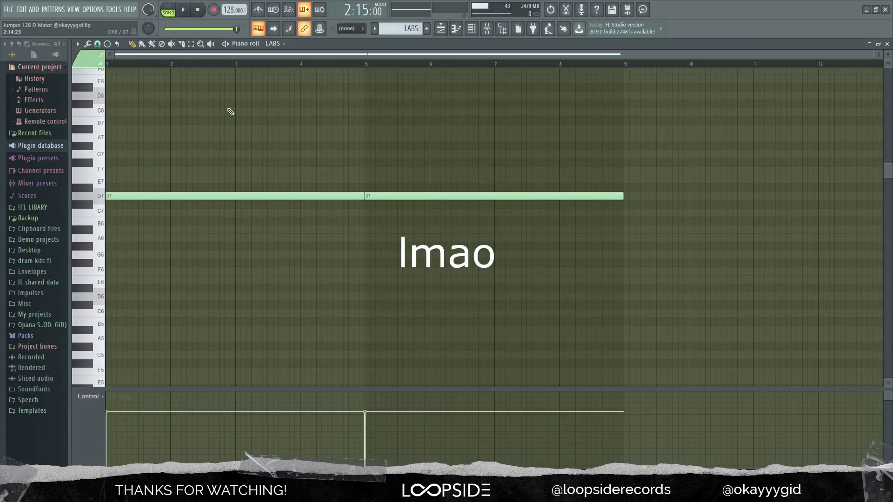
# Play back the LABS pattern's sustained D7 notes in the piano roll.
pyautogui.scroll(2, 421, 218)
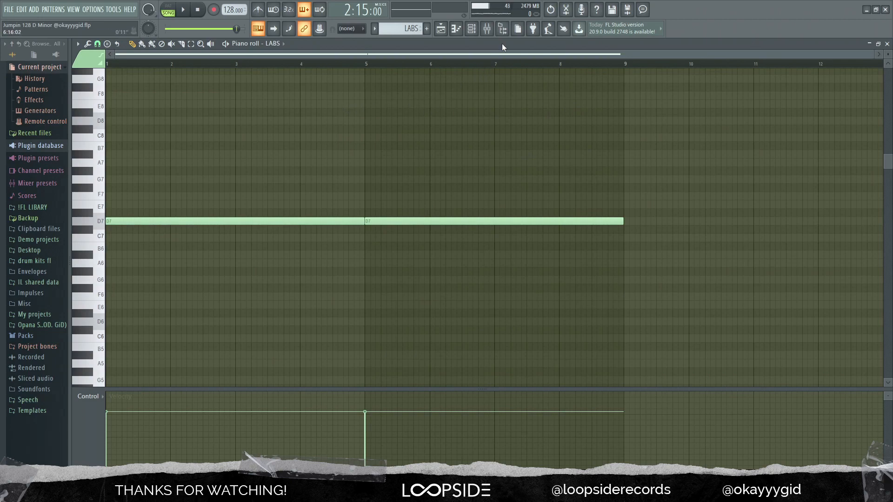
pyautogui.press('space')
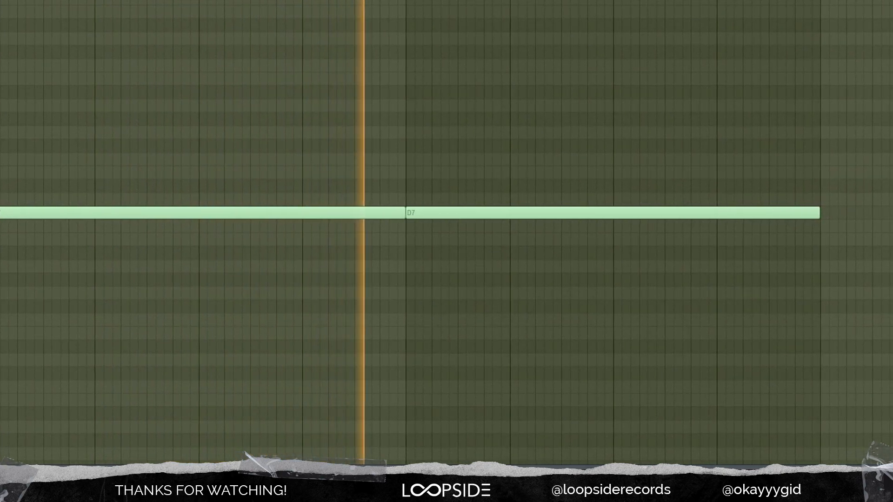
pyautogui.press('space')
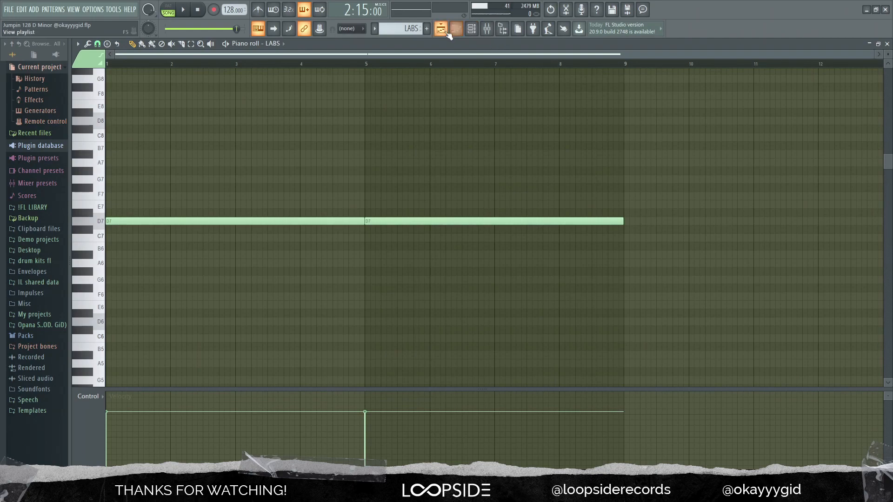
# Open the LABS #2 pattern from Track 2 in the piano roll and view its LABS instrument preset.
pyautogui.click(441, 28)
pyautogui.doubleClick(331, 106)
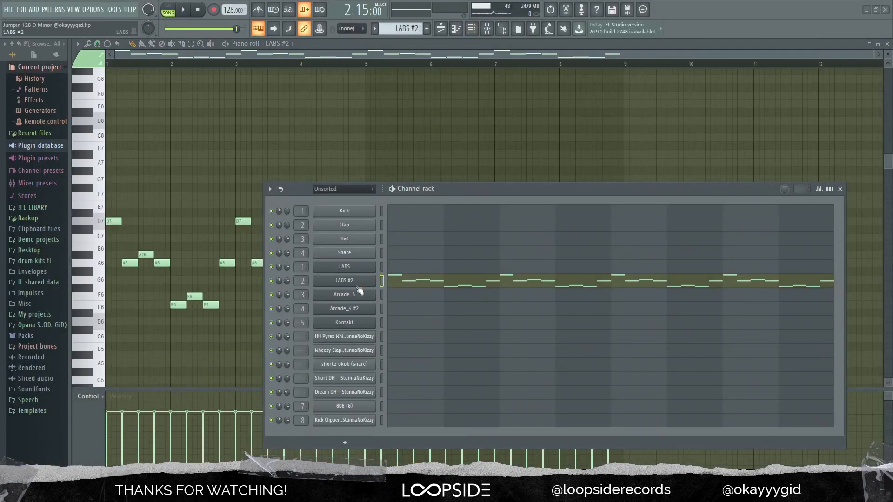
pyautogui.click(356, 285)
pyautogui.moveTo(461, 18); pyautogui.dragTo(486, 1)
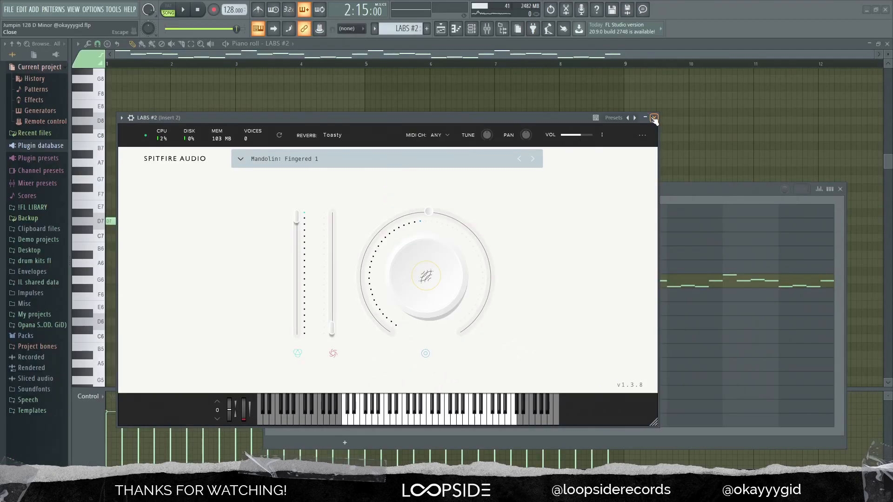
pyautogui.click(654, 118)
pyautogui.click(841, 189)
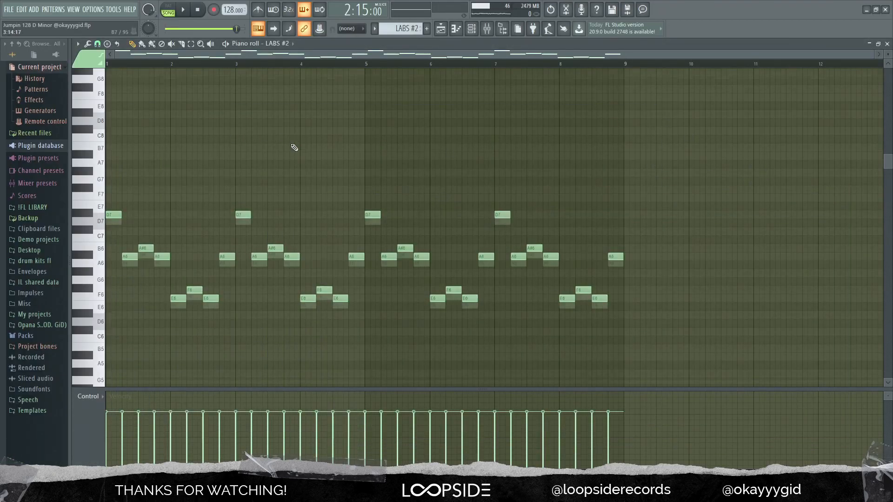
# View the first effect on the LABS #2 mixer insert and return to the playlist.
pyautogui.press('F9')
pyautogui.click(828, 73)
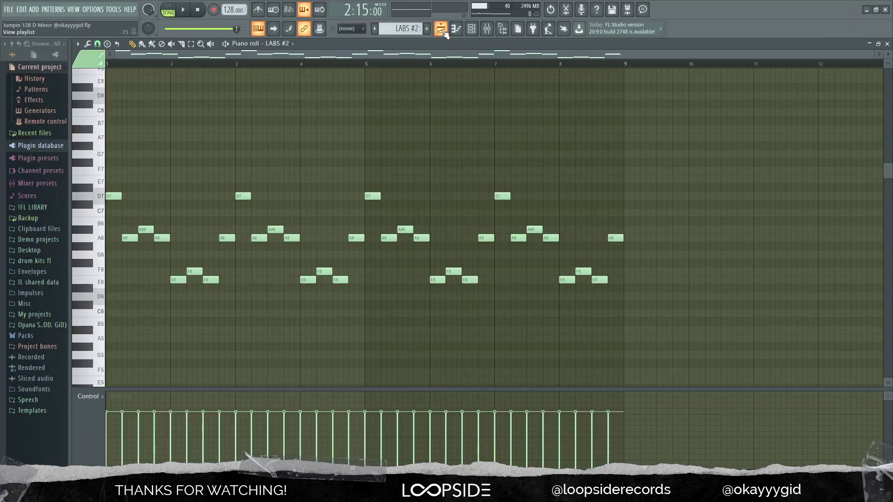
pyautogui.click(440, 37)
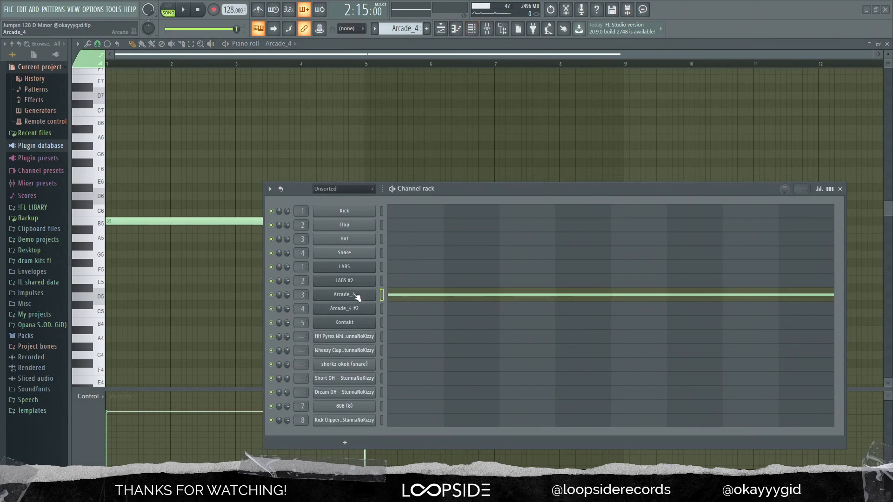
# View the Arcade instrument behind the Arcade_4 pattern and play back its sustained notes.
pyautogui.click(356, 296)
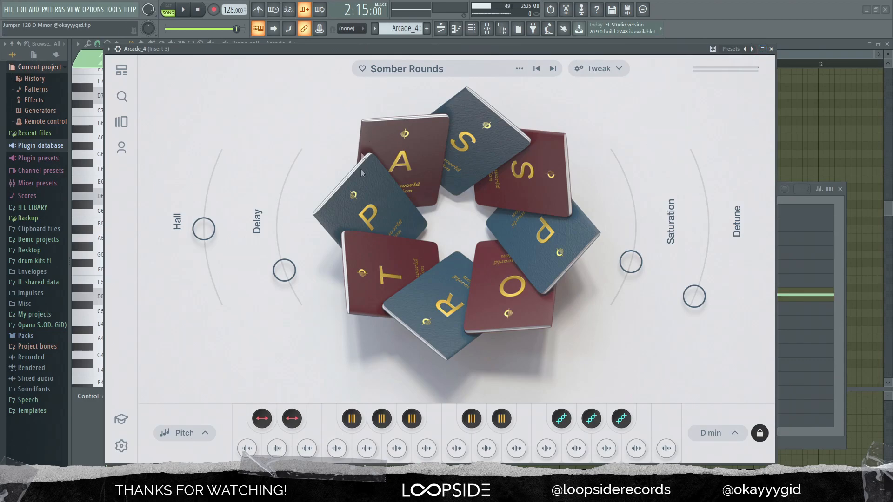
pyautogui.click(764, 50)
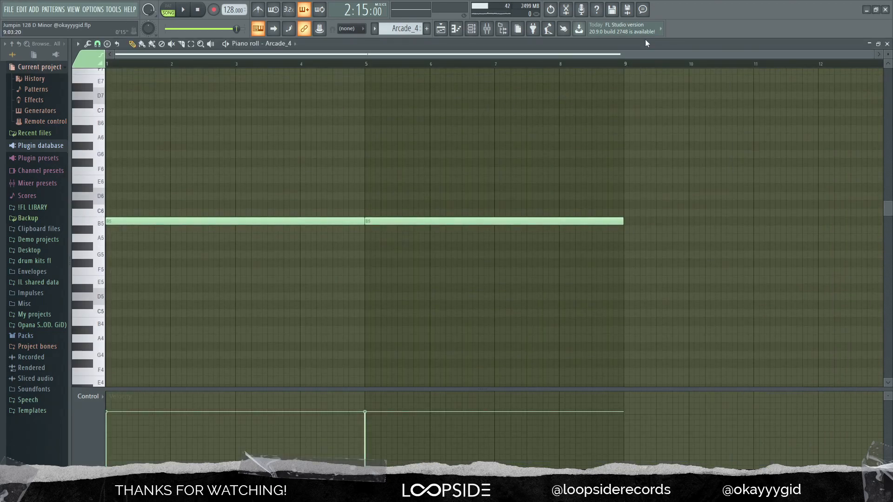
pyautogui.press('space')
# Inspect the HalfTime and FabFilter Pro-Q 3 effects on Arcade_4's mixer insert and audition the pattern.
pyautogui.click(493, 33)
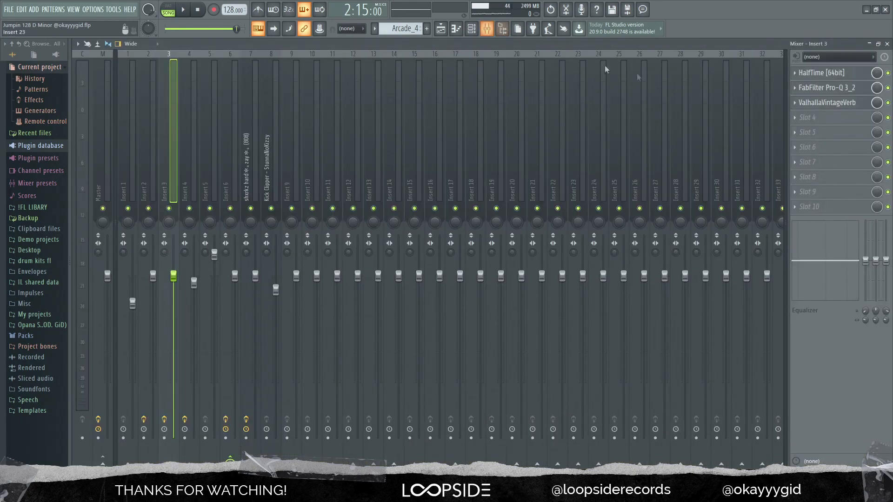
pyautogui.click(819, 77)
pyautogui.click(826, 92)
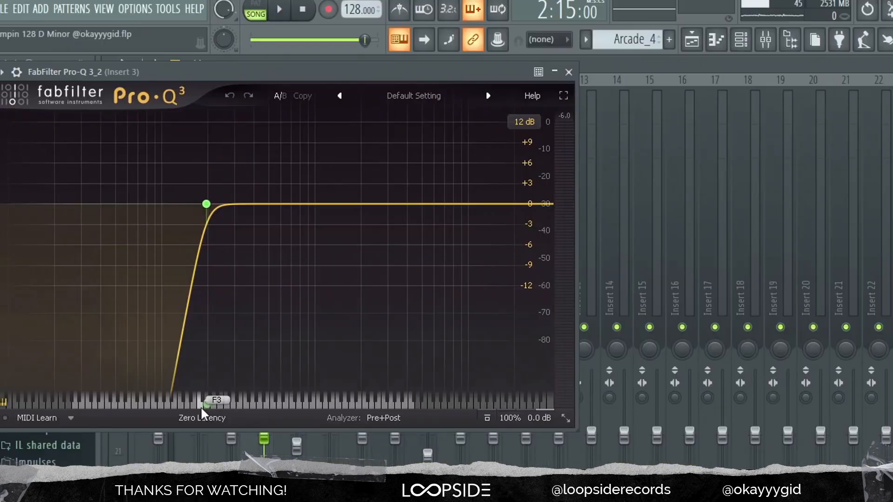
pyautogui.moveTo(208, 405); pyautogui.dragTo(207, 406)
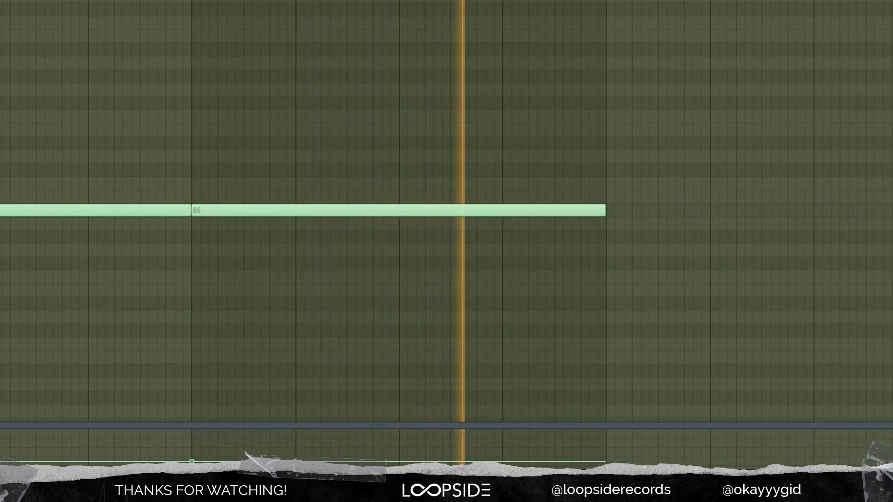
pyautogui.press('space')
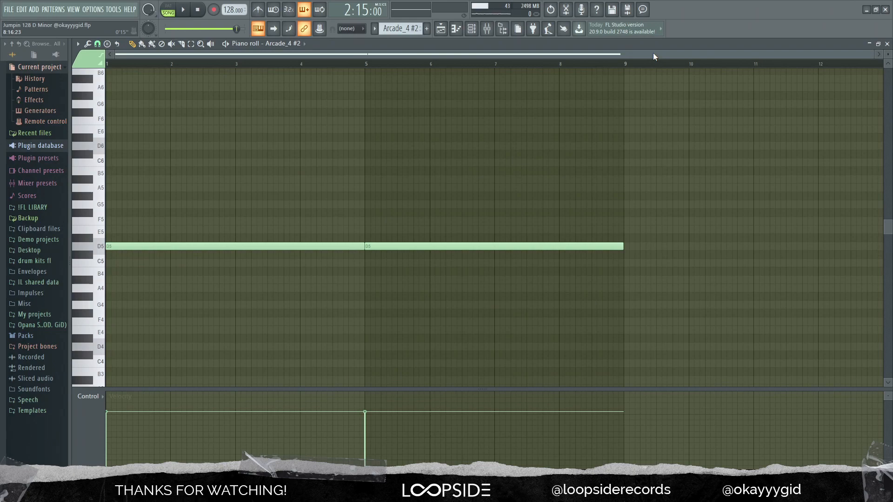
# Play back the Arcade_4 #2 pattern and view the ValhallaVintageVerb effect on its mixer insert.
pyautogui.press('space')
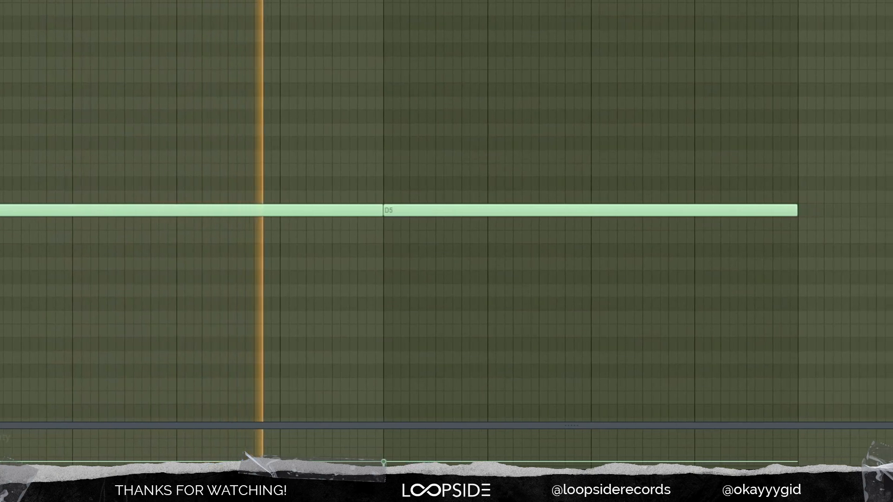
pyautogui.press('space')
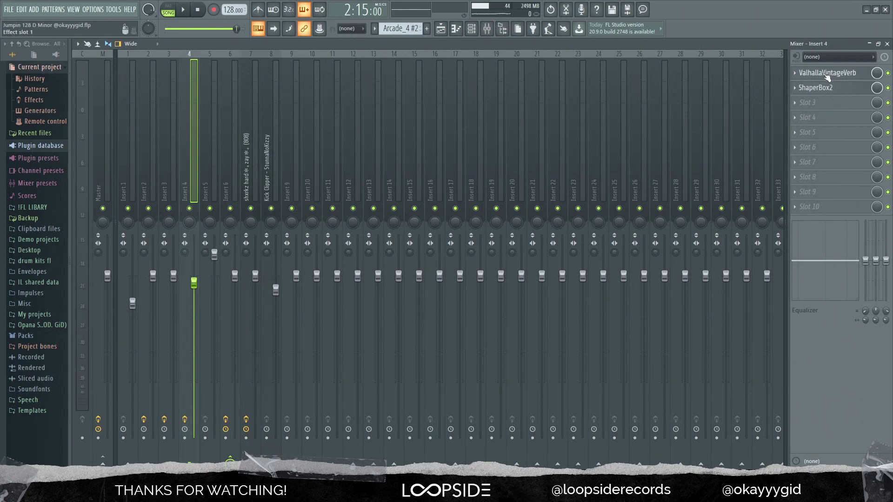
pyautogui.click(826, 73)
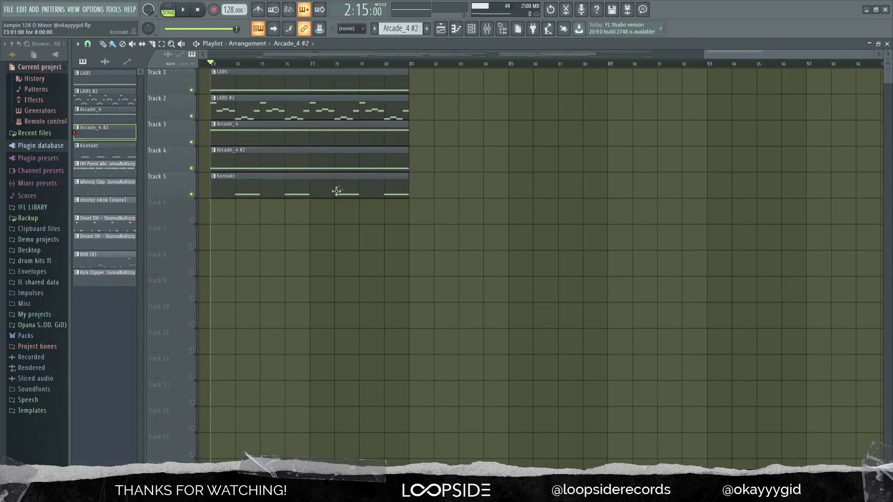
# Open the Kontakt pattern from Track 5 and view the Arkhis preset in its instrument.
pyautogui.doubleClick(350, 179)
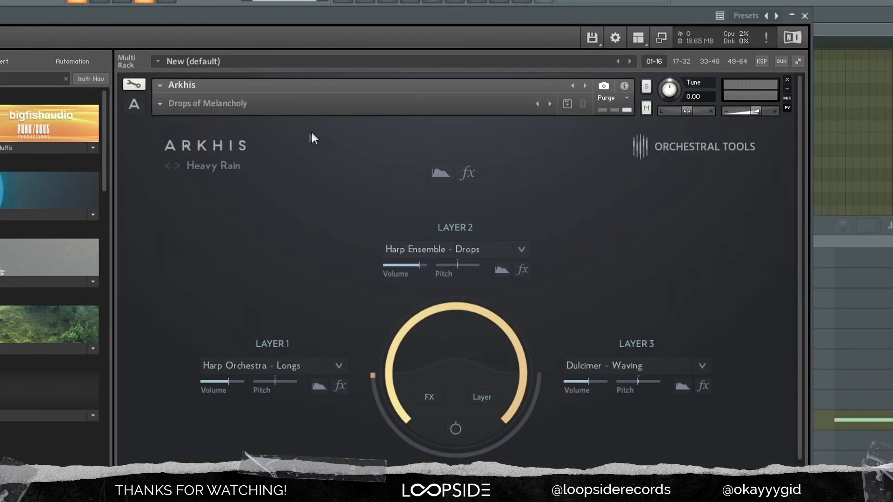
pyautogui.click(223, 166)
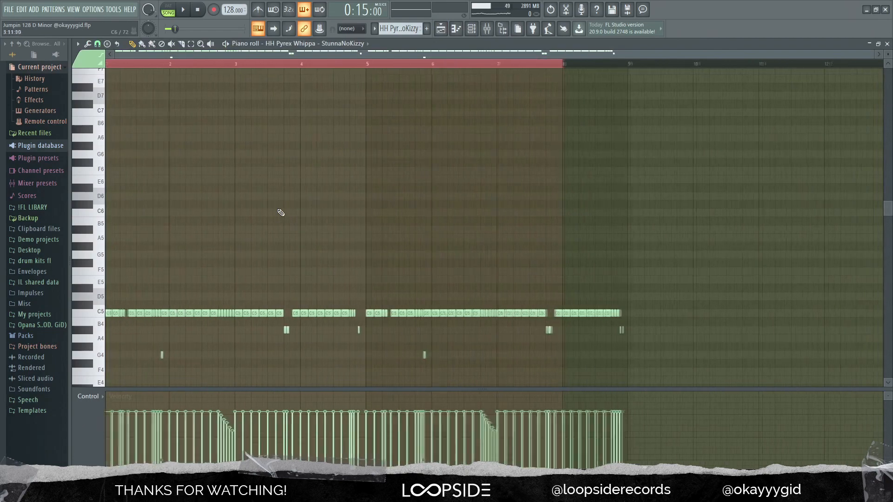
# Clear the piano roll's time selection and examine the HH Pyrex Whippa hi-hat rolls and their note velocities before bar 3.
pyautogui.click(124, 67)
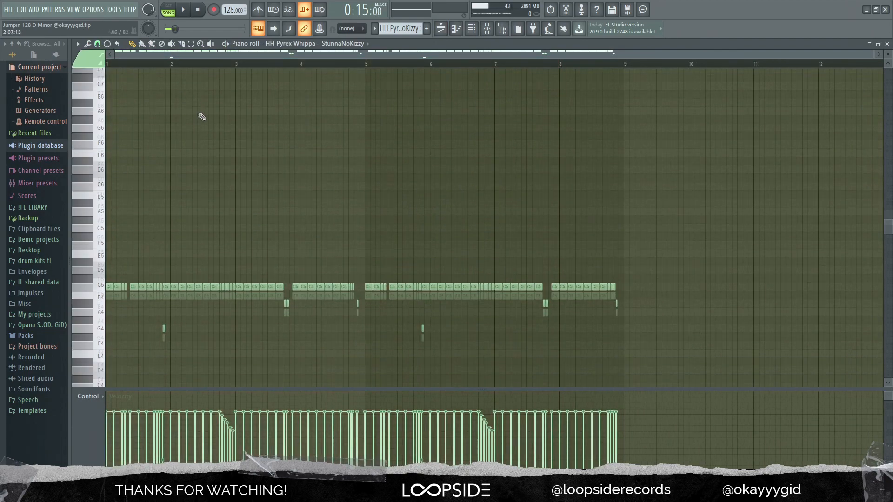
pyautogui.scroll(-1, 202, 117)
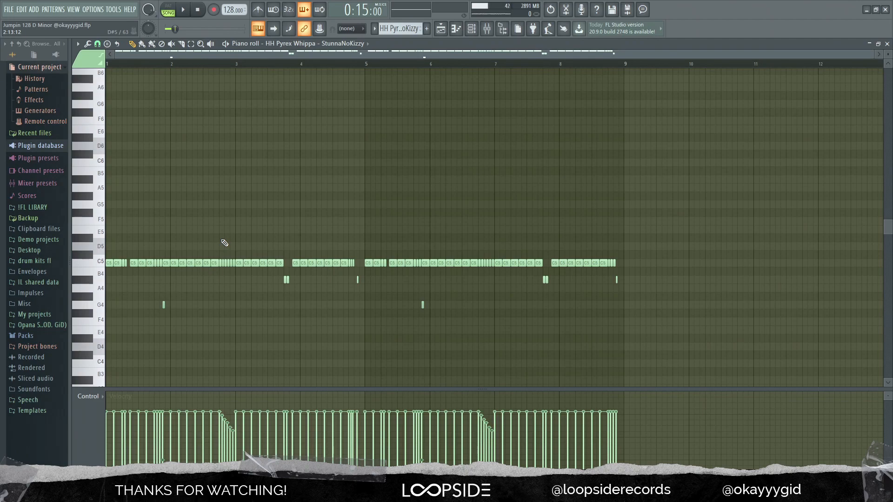
pyautogui.scroll(2, 225, 243)
pyautogui.moveTo(217, 251); pyautogui.dragTo(243, 275)
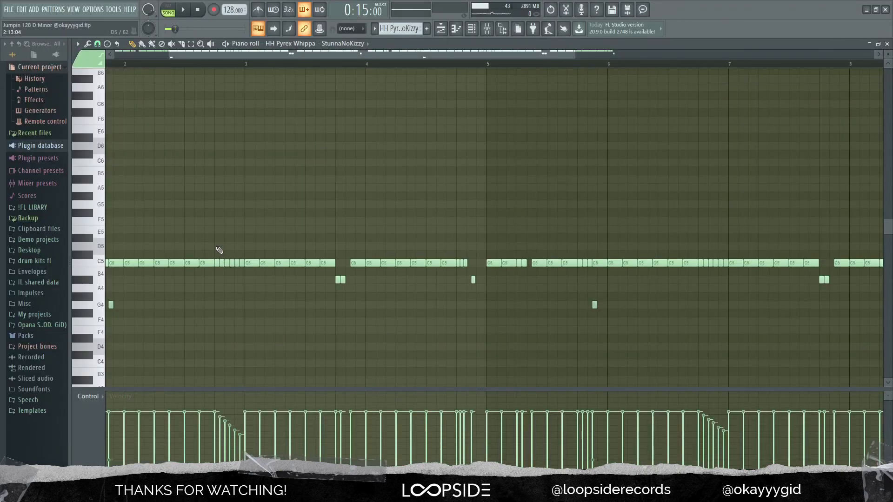
pyautogui.moveTo(356, 77); pyautogui.dragTo(412, 167)
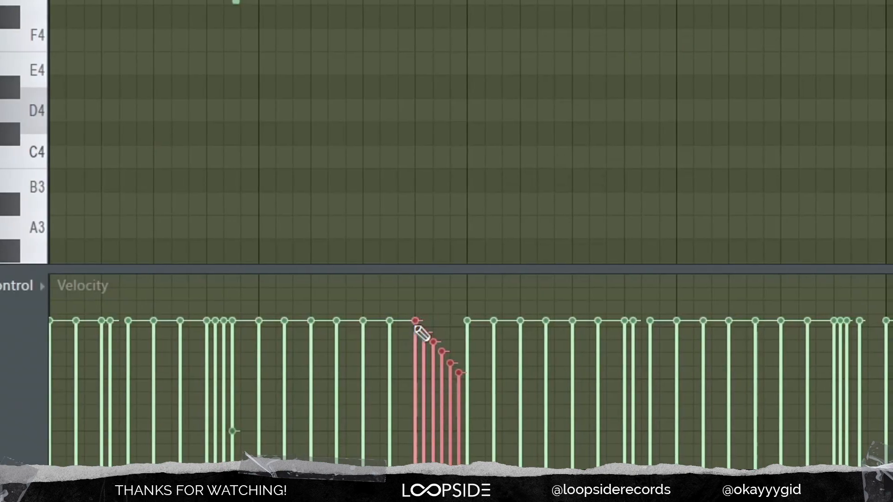
pyautogui.moveTo(415, 322); pyautogui.dragTo(463, 374)
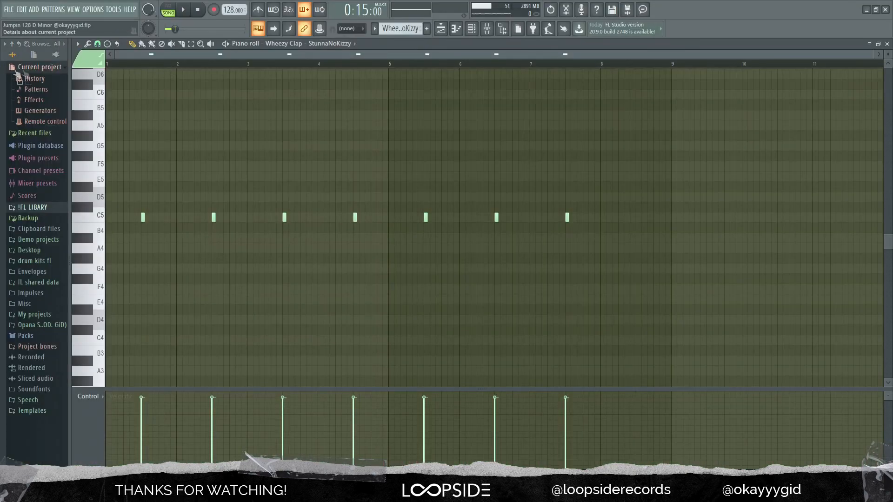
# Play back the Wheezy Clap pattern in the piano roll.
pyautogui.scroll(4, 252, 107)
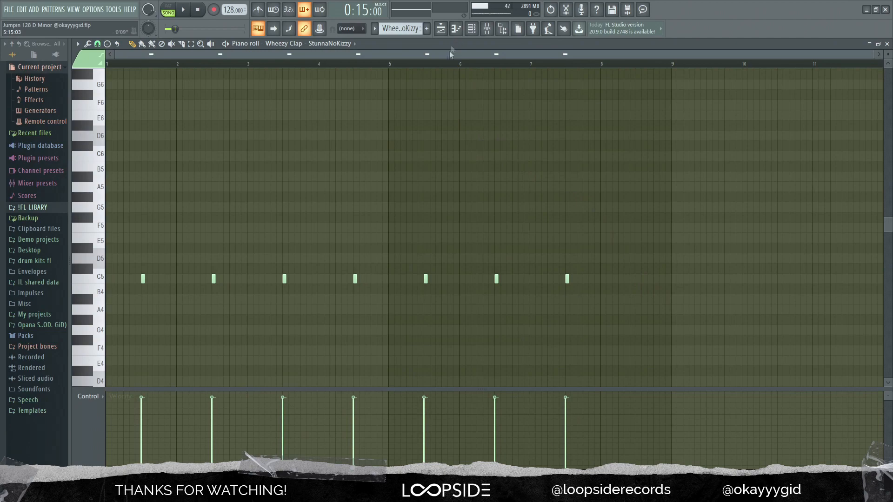
pyautogui.press('space')
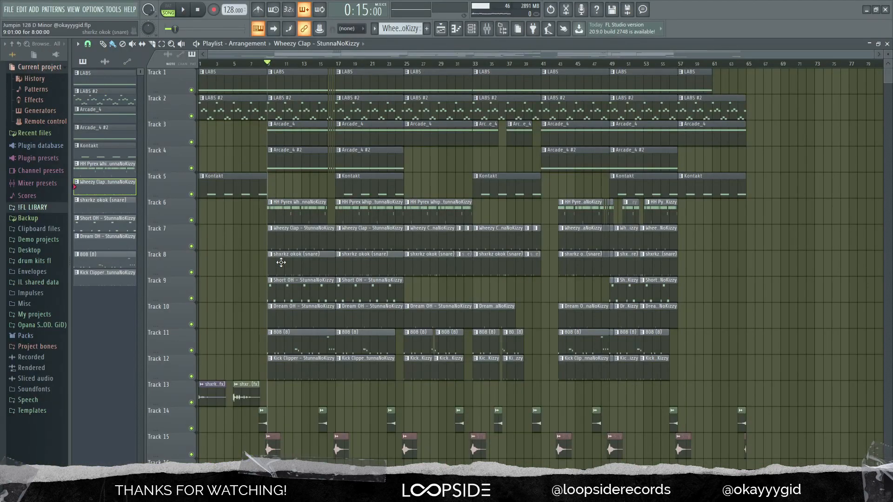
# Open the snare pattern from Track 8 in the piano roll, play it back and examine its closely spaced hits before bar 5.
pyautogui.doubleClick(281, 262)
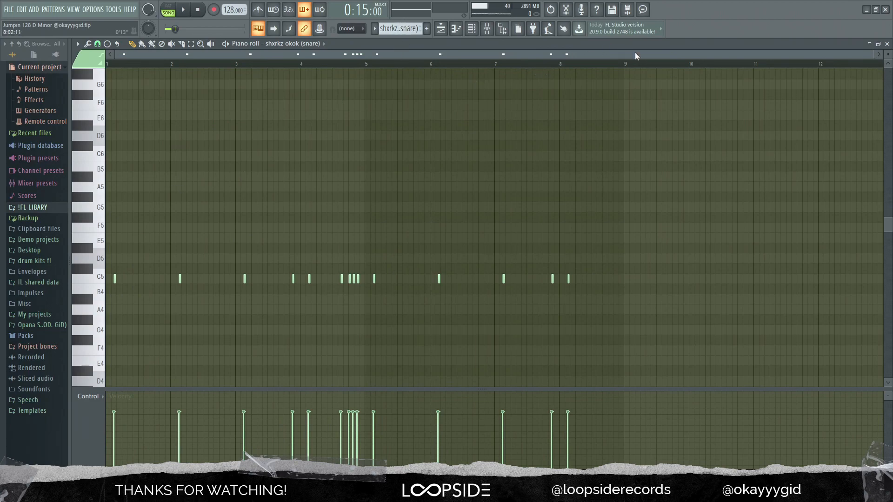
pyautogui.press('space')
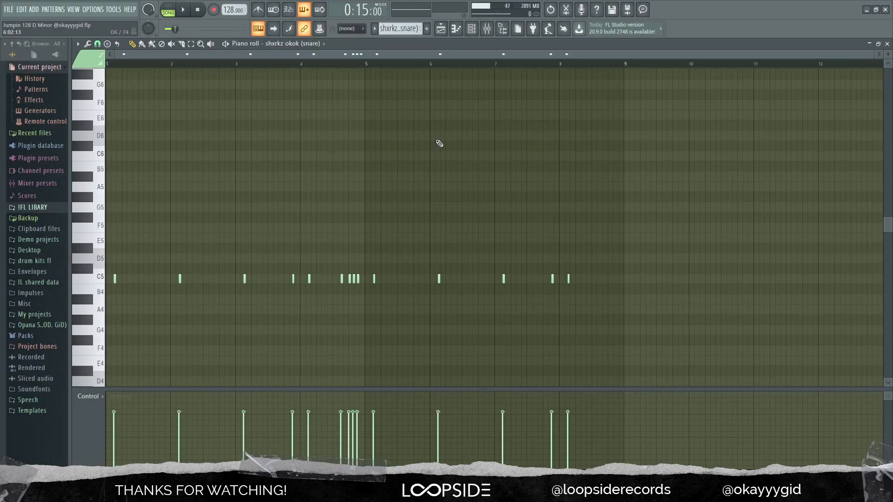
pyautogui.scroll(-3, 384, 180)
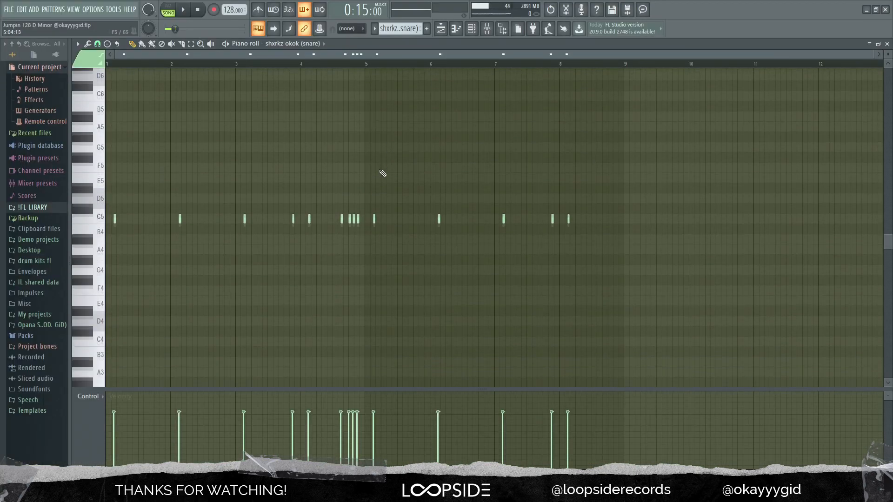
pyautogui.moveTo(361, 204); pyautogui.dragTo(347, 240)
pyautogui.keyDown('ctrl'); pyautogui.click(392, 160); pyautogui.keyUp('ctrl')
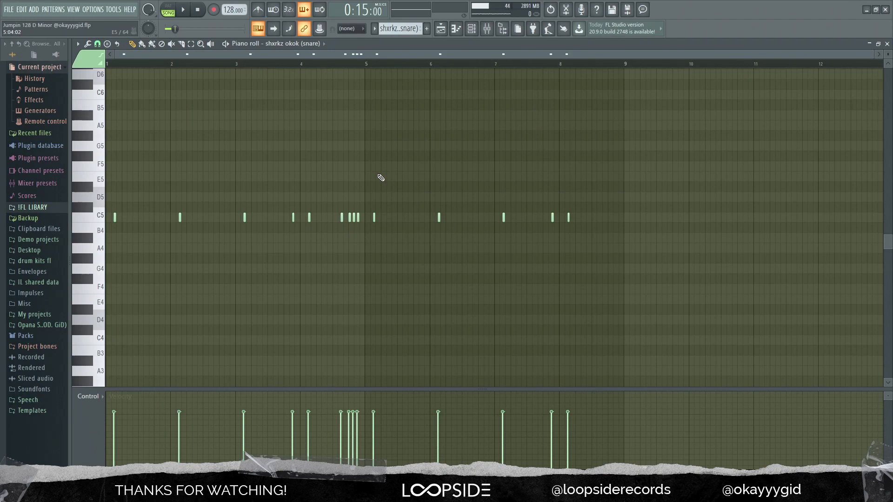
pyautogui.press('Escape')
# Open the Short OH open-hat pattern in the piano roll and clear its time selection.
pyautogui.doubleClick(290, 246)
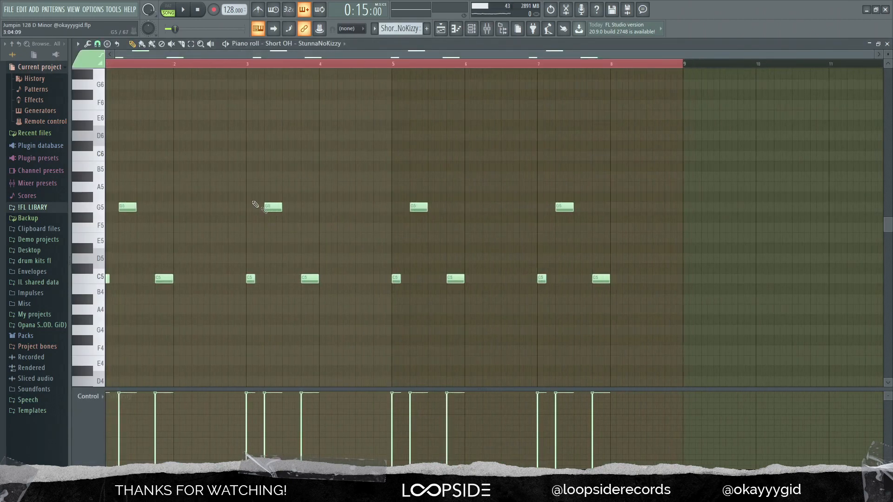
pyautogui.doubleClick(116, 63)
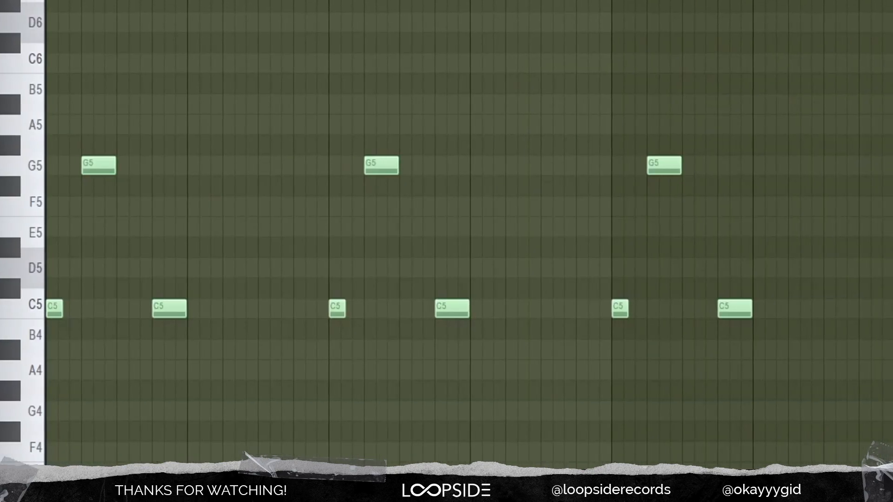
# Select the G5 notes of the Short OH pattern, clear the selection and play the pattern back.
pyautogui.moveTo(572, 192); pyautogui.dragTo(125, 224)
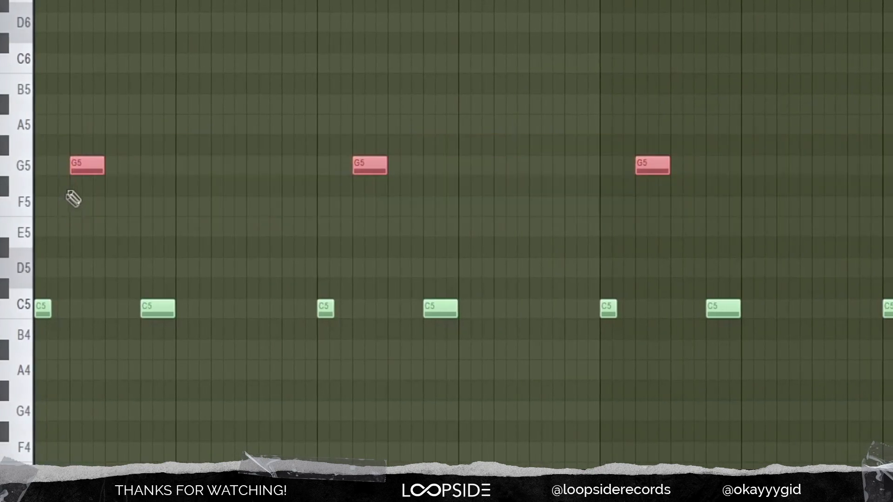
pyautogui.keyDown('ctrl'); pyautogui.click(84, 334); pyautogui.keyUp('ctrl')
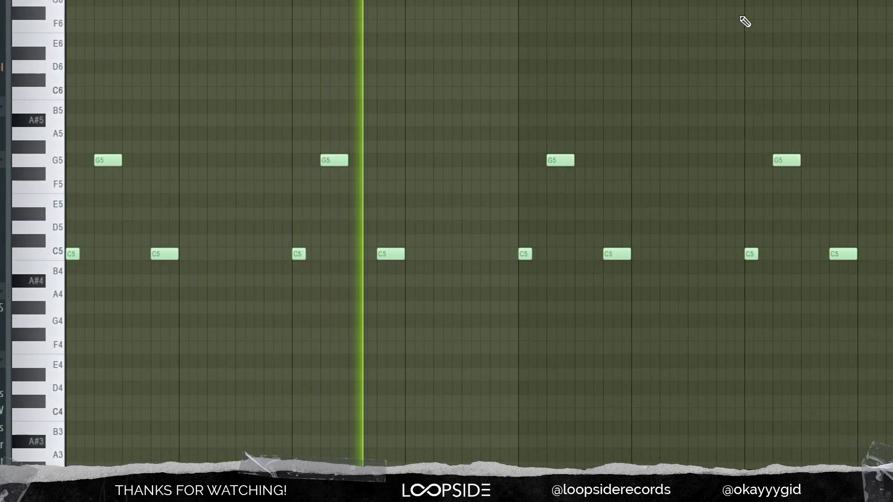
pyautogui.press('space')
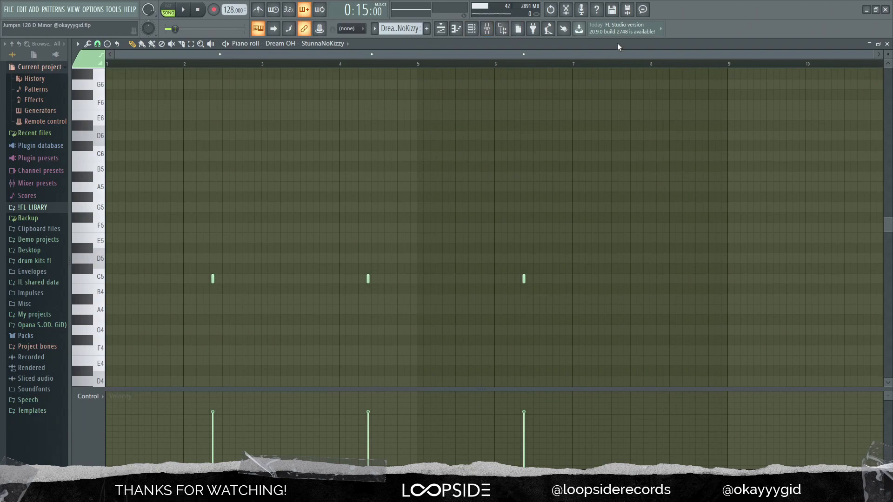
# Open the Dream OH channel's sampler settings, turn on Reverse for its sample, and close the settings and channel rack.
pyautogui.press('F6')
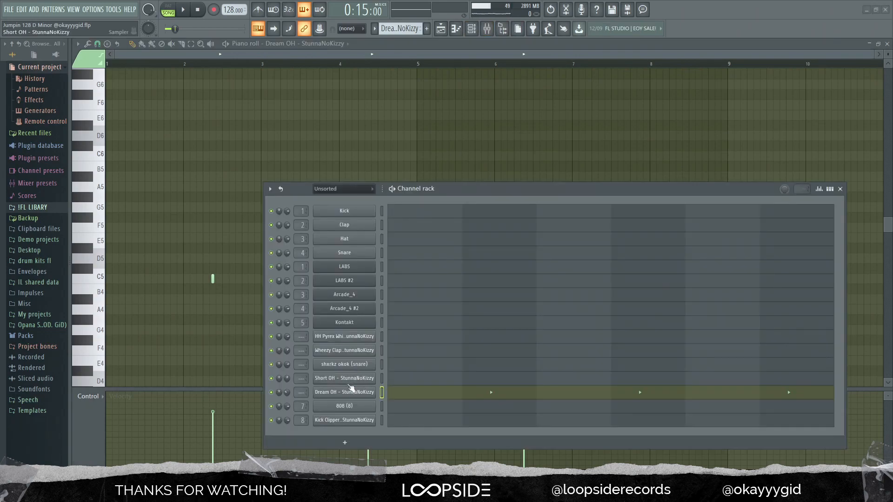
pyautogui.click(347, 397)
pyautogui.moveTo(317, 135); pyautogui.dragTo(304, 108)
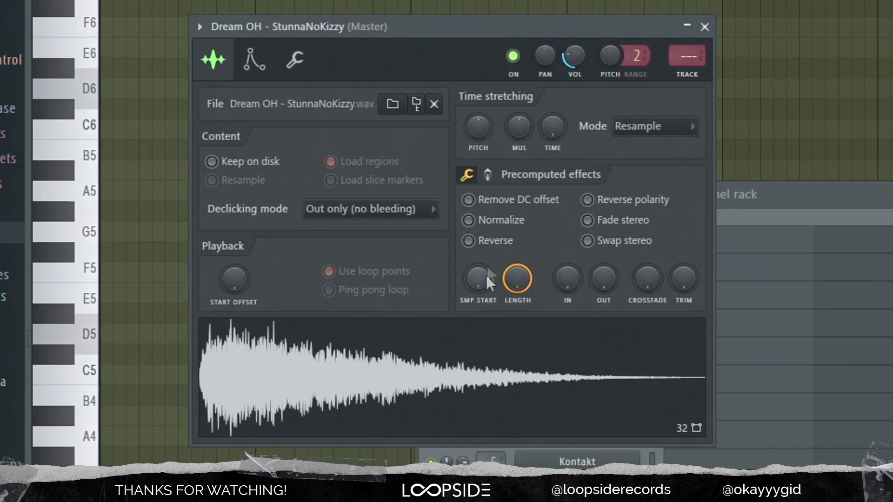
pyautogui.click(469, 241)
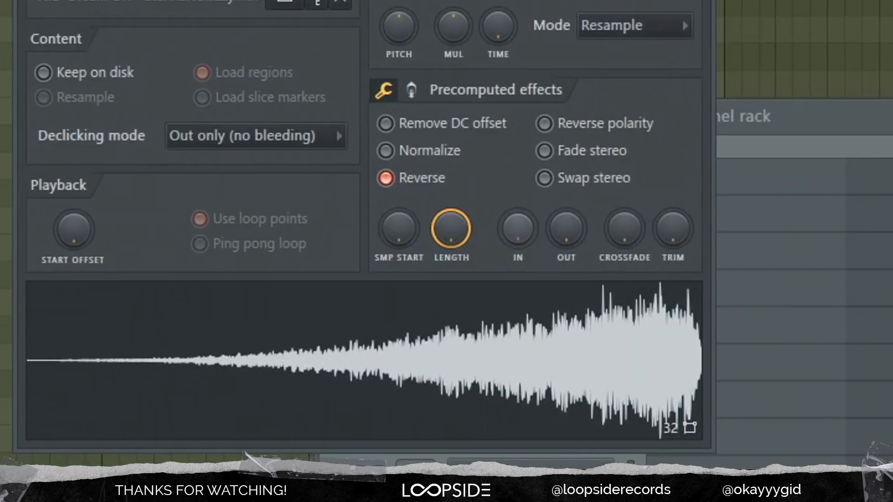
pyautogui.moveTo(361, 234); pyautogui.dragTo(361, 226)
pyautogui.moveTo(553, 234); pyautogui.dragTo(505, 235)
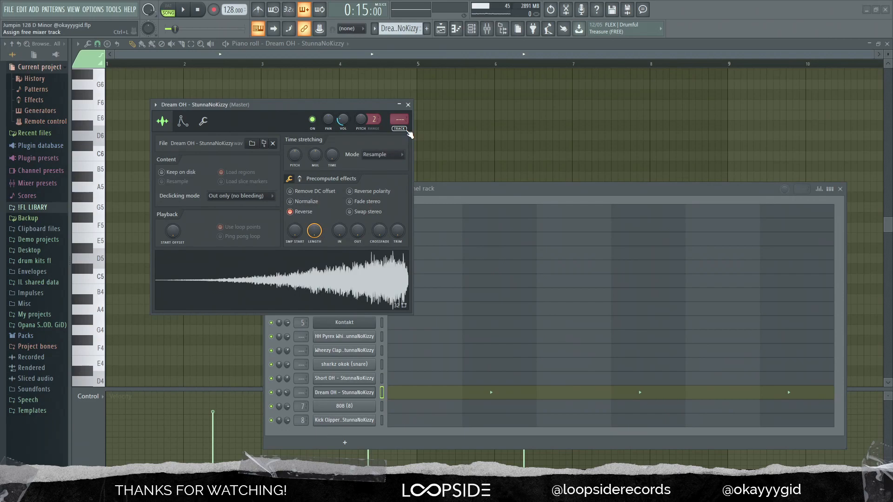
pyautogui.click(408, 105)
pyautogui.click(840, 189)
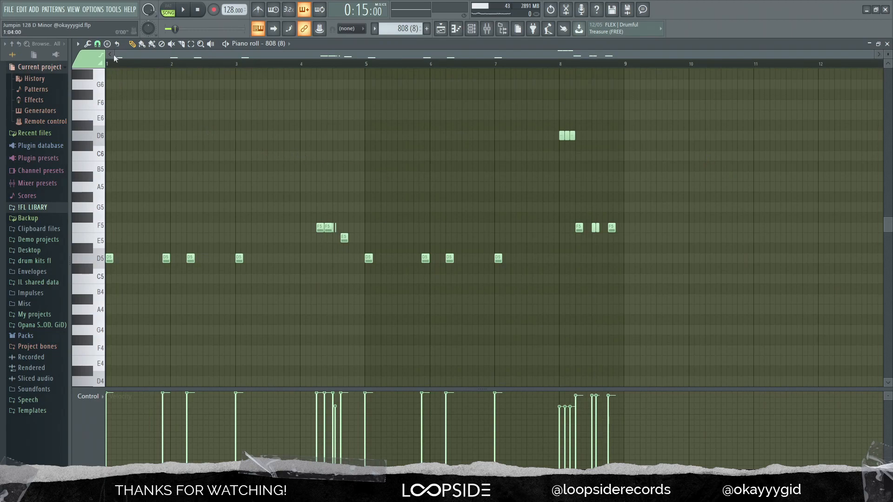
# Examine the 808 (8) pattern's D6 and F5 notes in bar 8 of the piano roll.
pyautogui.click(98, 45)
pyautogui.click(349, 47)
pyautogui.scroll(8, 313, 247)
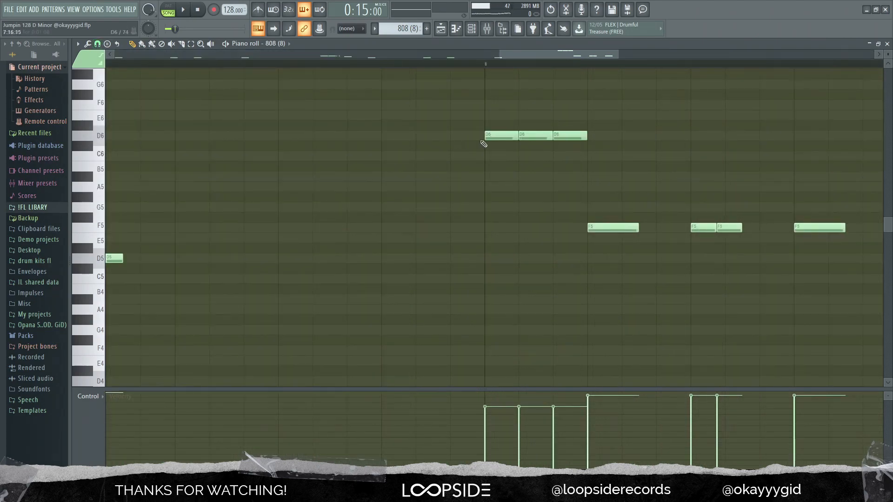
pyautogui.scroll(-8, 493, 186)
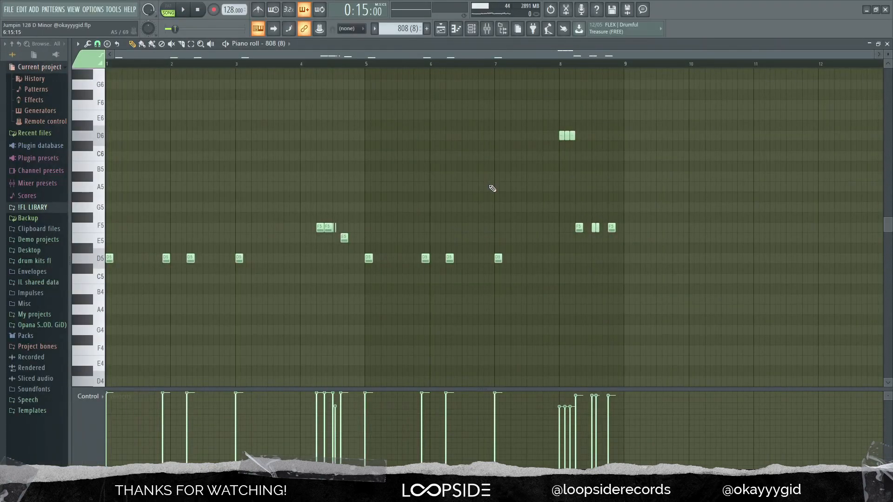
# Open the 808 (8) channel's sampler settings and examine both pages of its precomputed effects.
pyautogui.press('F6')
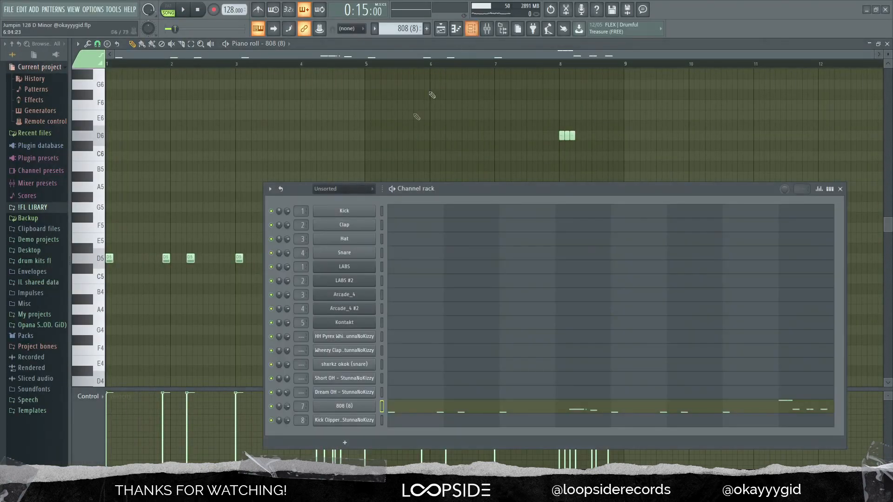
pyautogui.click(363, 406)
pyautogui.moveTo(180, 66); pyautogui.dragTo(397, 124)
pyautogui.click(320, 134)
pyautogui.click(279, 133)
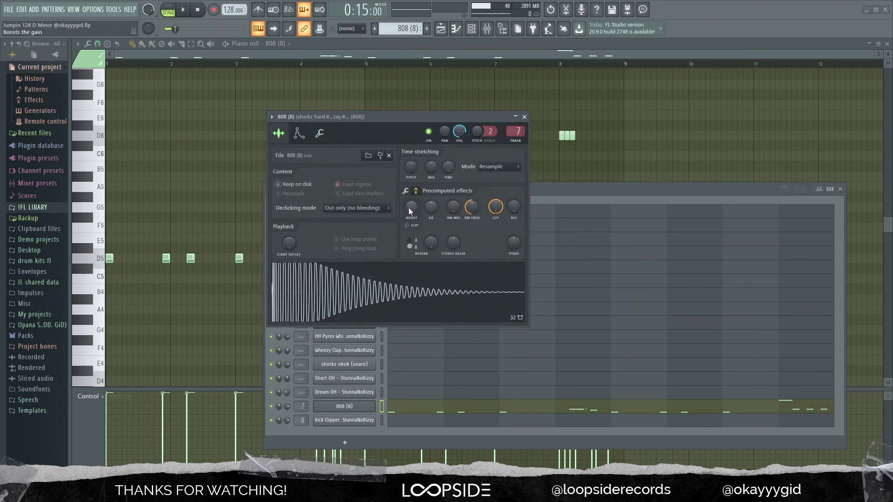
pyautogui.click(406, 191)
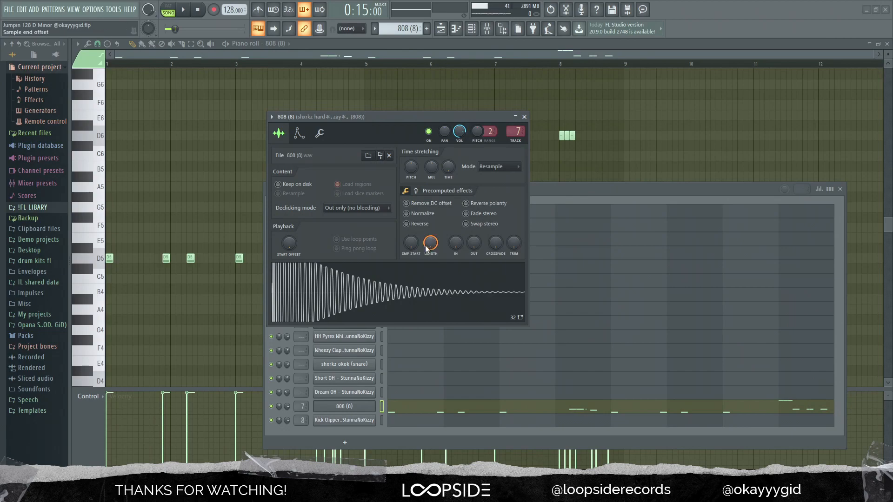
pyautogui.press('F7')
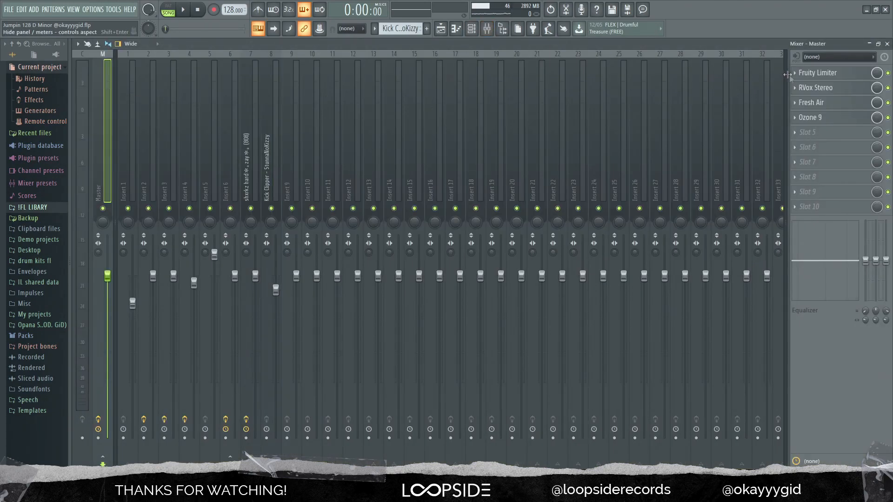
# Open the Fruity Limiter, RVox Stereo and Fresh Air effects on the mixer's Master track to show their settings.
pyautogui.click(818, 72)
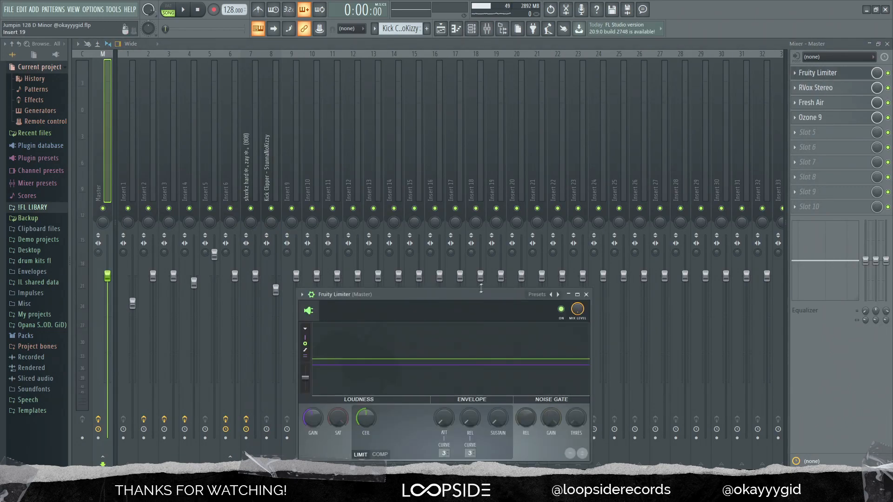
pyautogui.moveTo(440, 294); pyautogui.dragTo(461, 174)
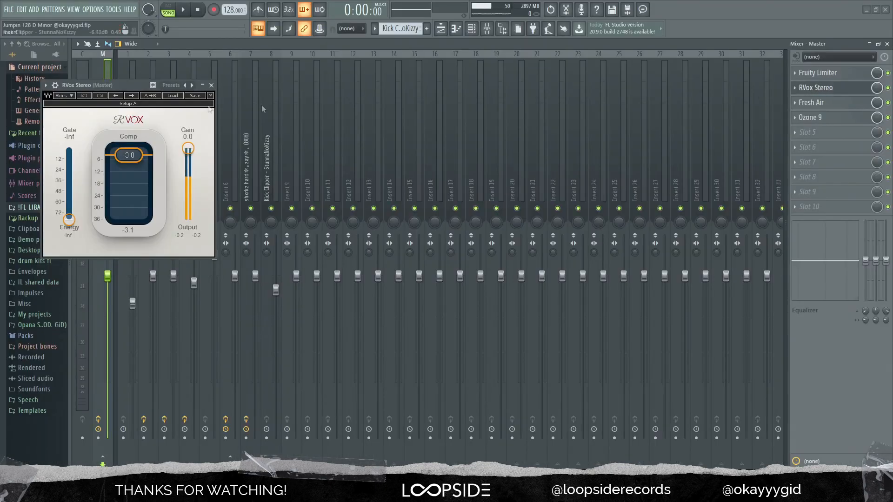
pyautogui.moveTo(132, 86); pyautogui.dragTo(376, 88)
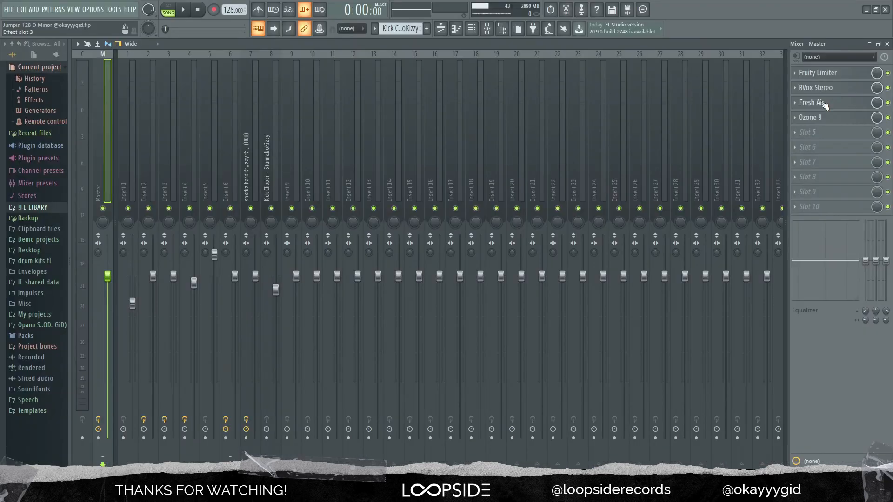
pyautogui.click(811, 102)
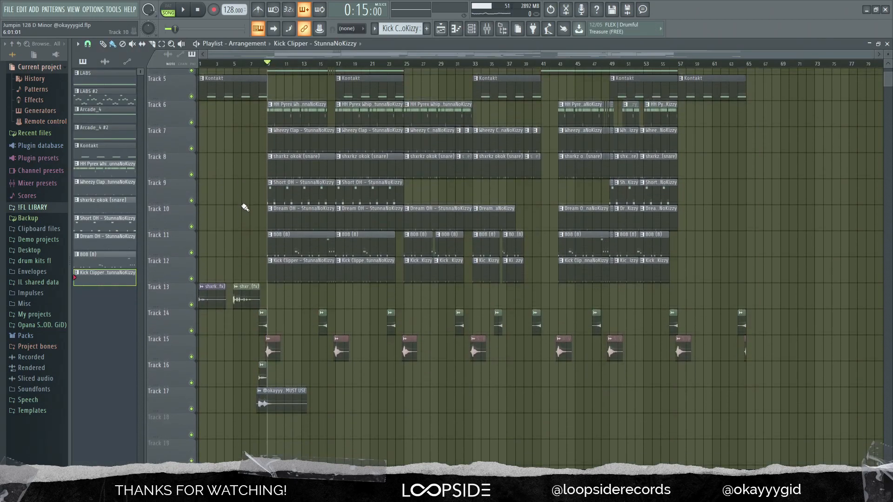
# Examine the playlist arrangement, including the effect, riser, transition and producer tag clips on Tracks 13 to 17.
pyautogui.scroll(-1, 245, 208)
pyautogui.scroll(3, 247, 316)
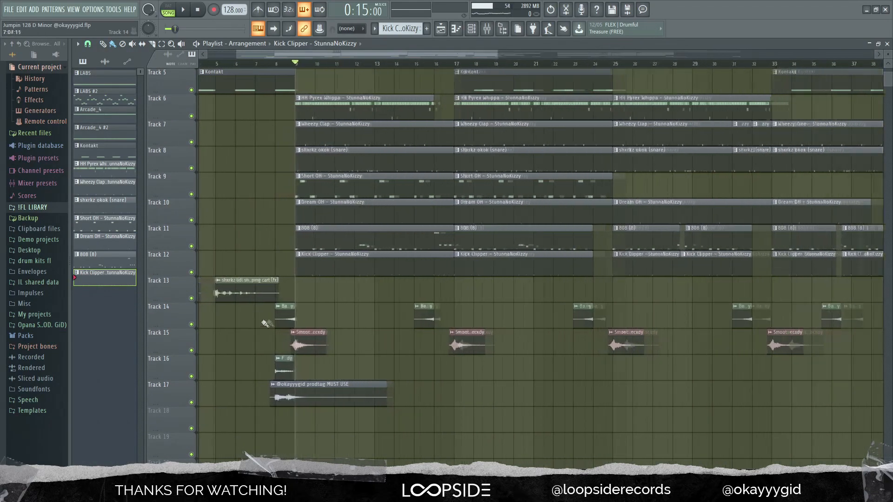
pyautogui.keyDown('ctrl'); pyautogui.scroll(2, 285, 396); pyautogui.keyUp('ctrl')
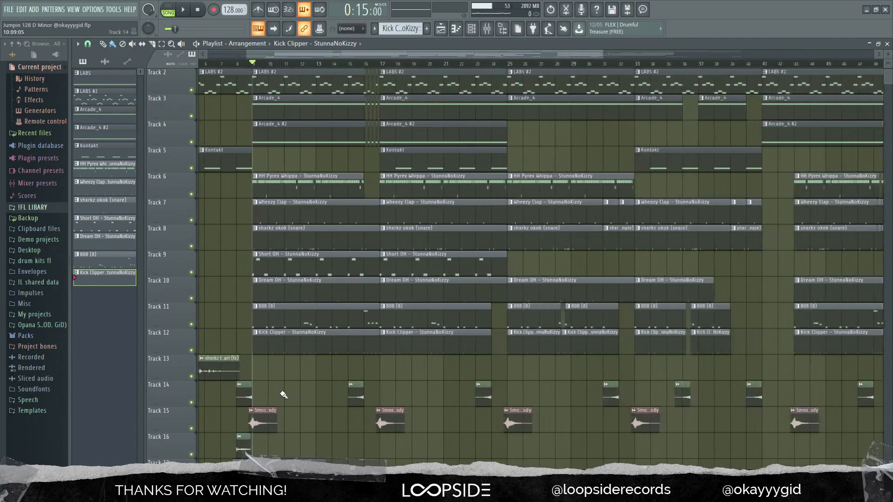
pyautogui.scroll(-4, 372, 391)
pyautogui.keyDown('ctrl'); pyautogui.scroll(-2, 223, 322); pyautogui.keyUp('ctrl')
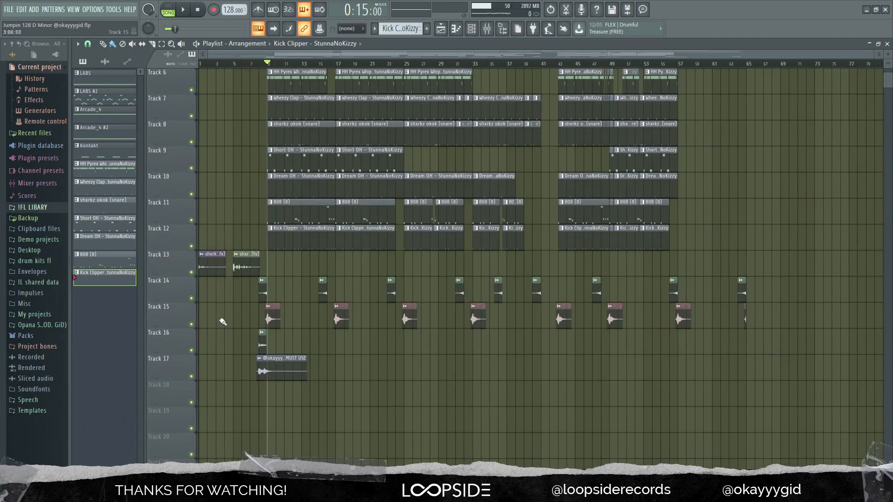
pyautogui.keyDown('ctrl'); pyautogui.scroll(2, 227, 319); pyautogui.keyUp('ctrl')
pyautogui.keyDown('ctrl'); pyautogui.scroll(2, 328, 339); pyautogui.keyUp('ctrl')
pyautogui.keyDown('ctrl'); pyautogui.scroll(-4, 344, 342); pyautogui.keyUp('ctrl')
pyautogui.scroll(5, 332, 340)
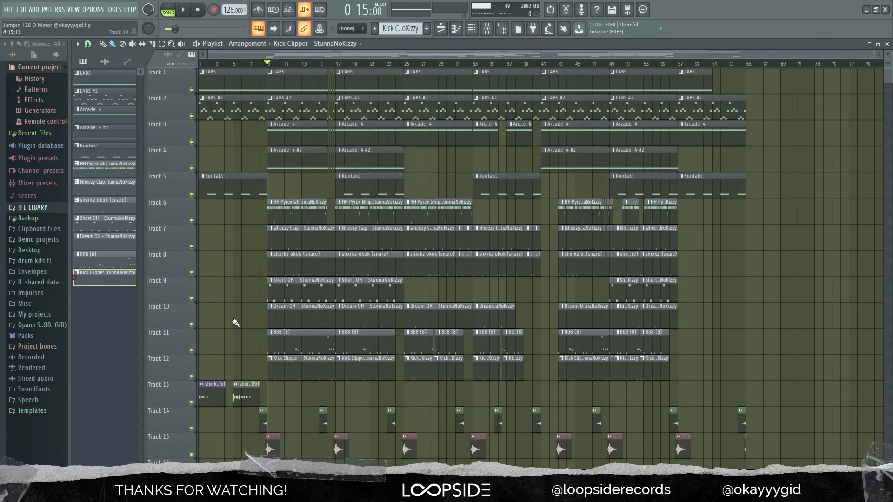
# Play the arrangement from bar 13 through the melody cuts in bar 16, and stop playback after bar 18.
pyautogui.keyDown('ctrl'); pyautogui.scroll(4, 238, 321); pyautogui.keyUp('ctrl')
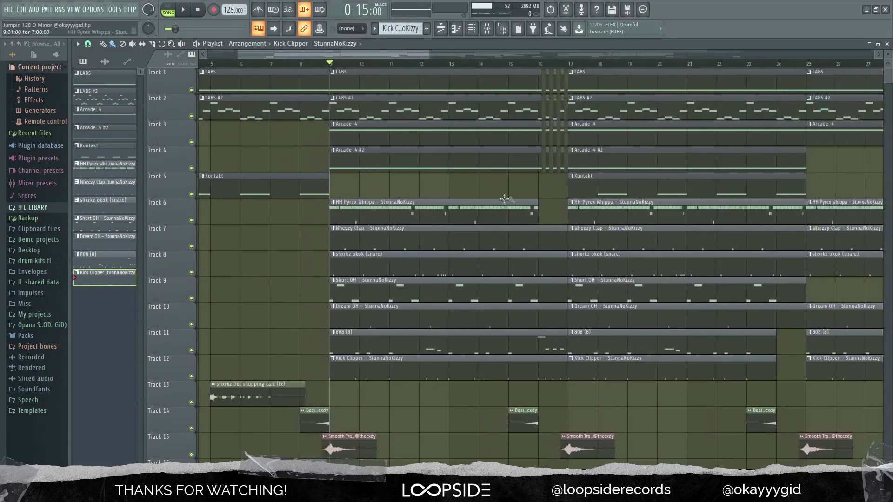
pyautogui.click(538, 64)
pyautogui.click(449, 64)
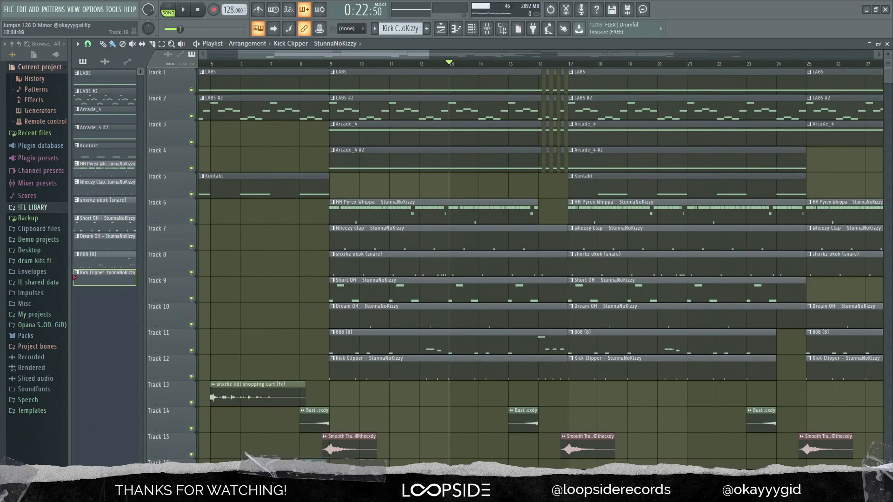
pyautogui.press('space')
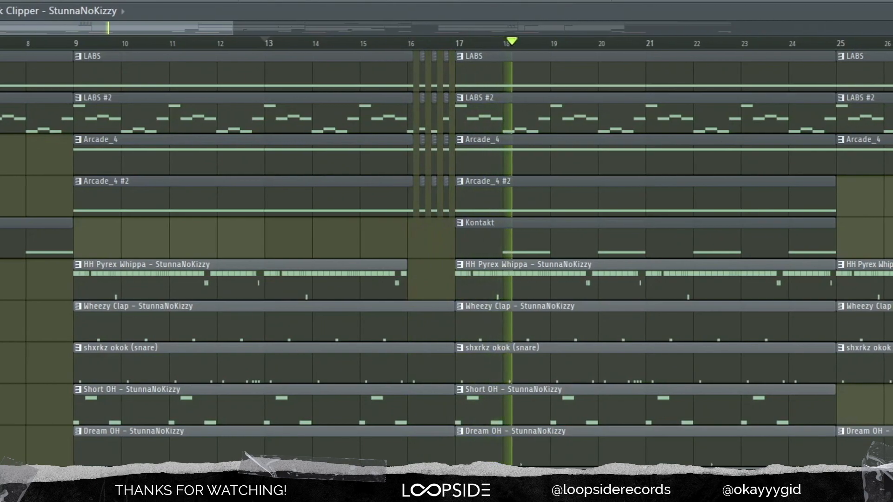
pyautogui.press('space')
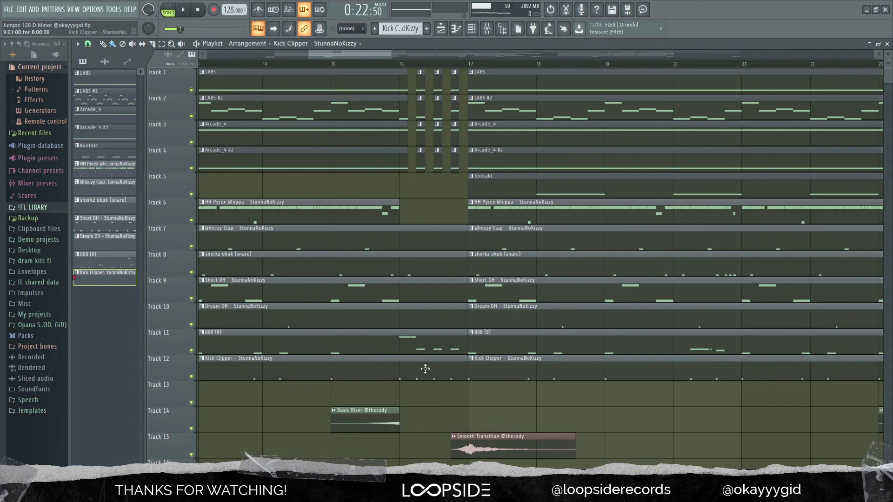
# Examine the chopped melody clips on Tracks 1 to 4 and the hi-hat gap in bar 16.
pyautogui.scroll(2, 426, 195)
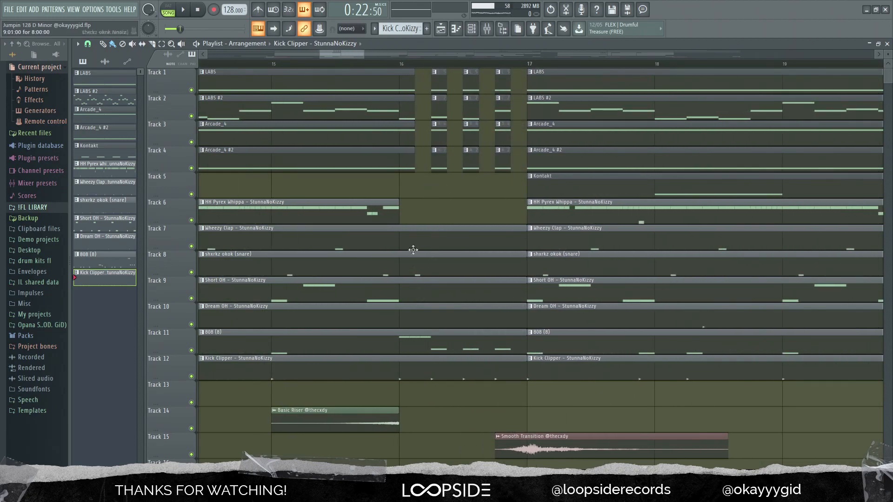
pyautogui.scroll(2, 415, 271)
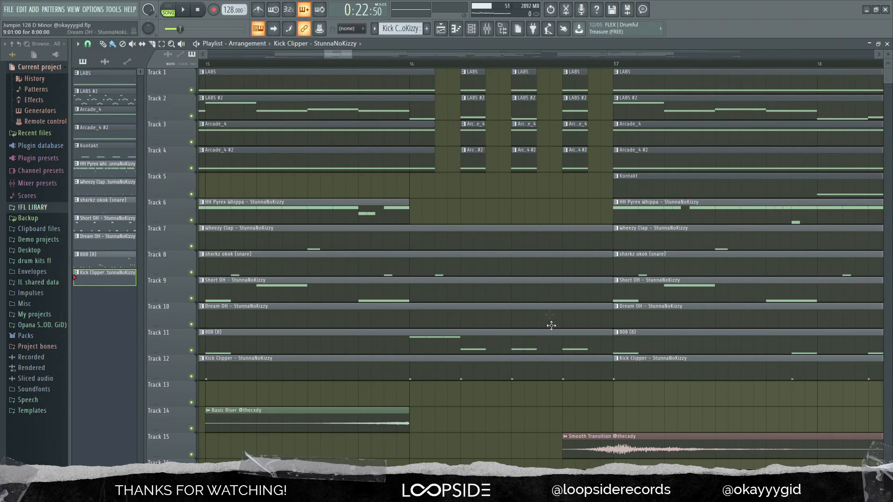
pyautogui.scroll(-2, 550, 325)
pyautogui.scroll(-8, 448, 268)
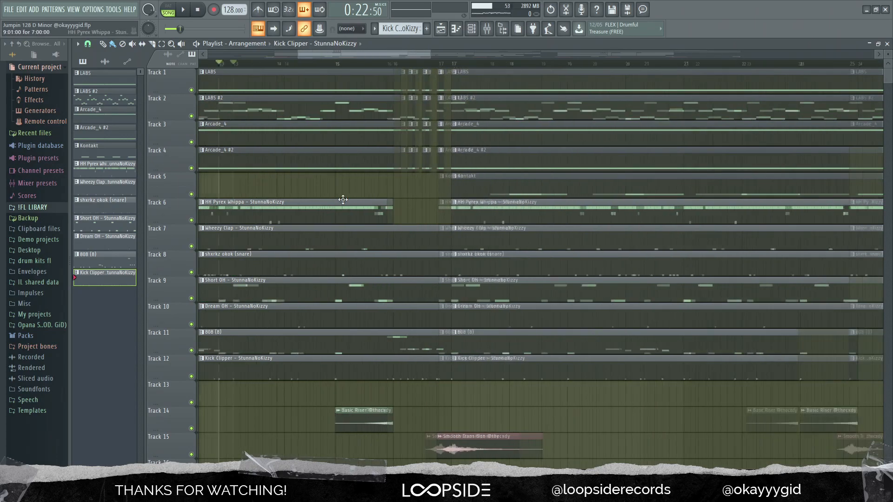
# Play the arrangement from just before bar 45 through the drum cuts in bar 48, and pick the short HH Pyrex Whippa clip there.
pyautogui.scroll(6, 803, 225)
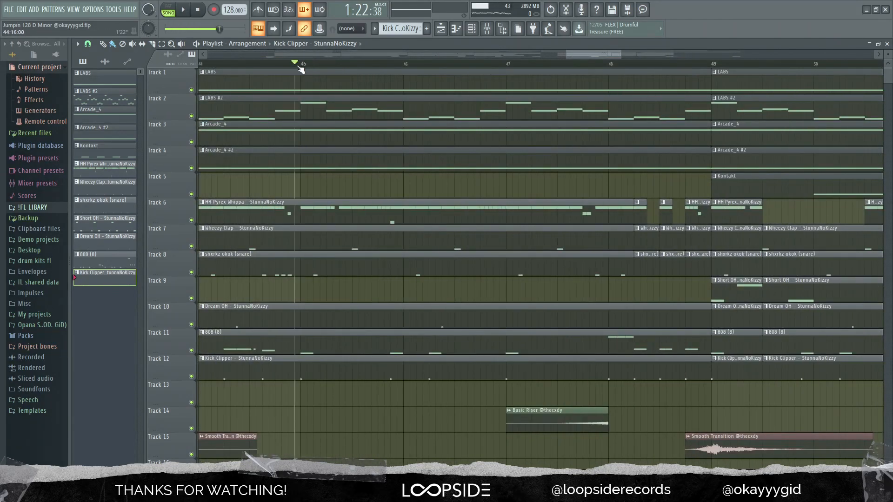
pyautogui.click(296, 65)
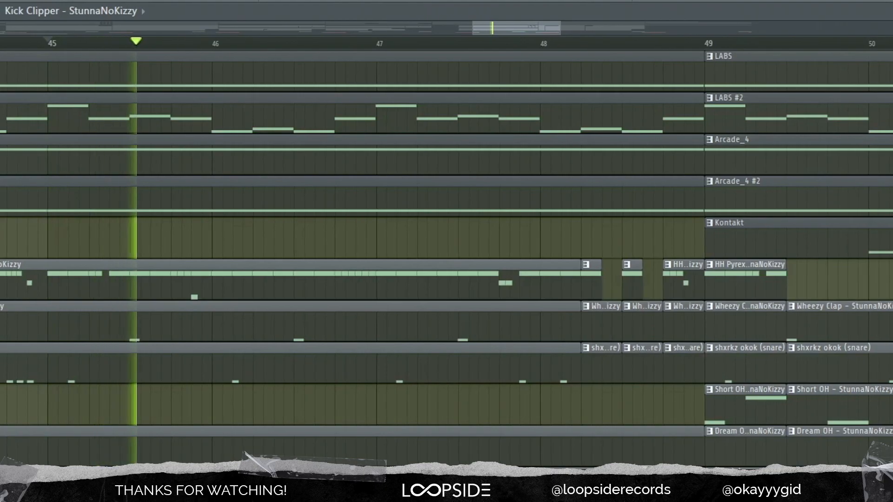
pyautogui.scroll(-3, 447, 261)
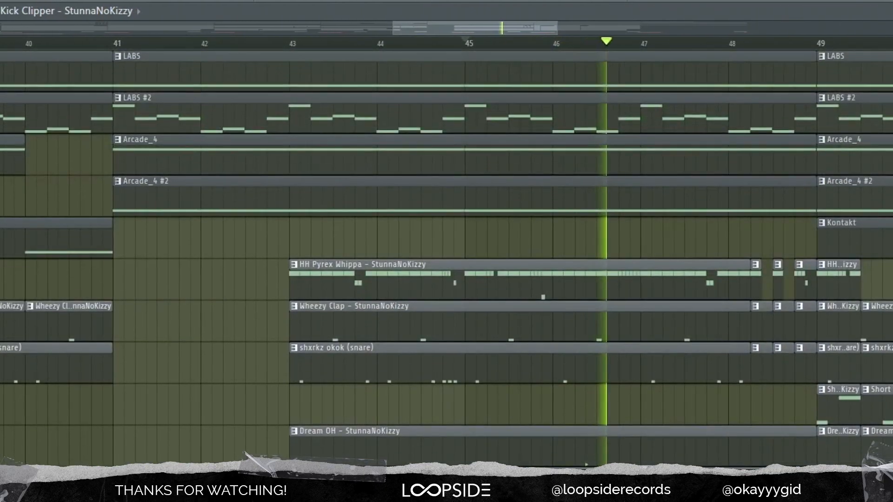
pyautogui.scroll(3, 447, 260)
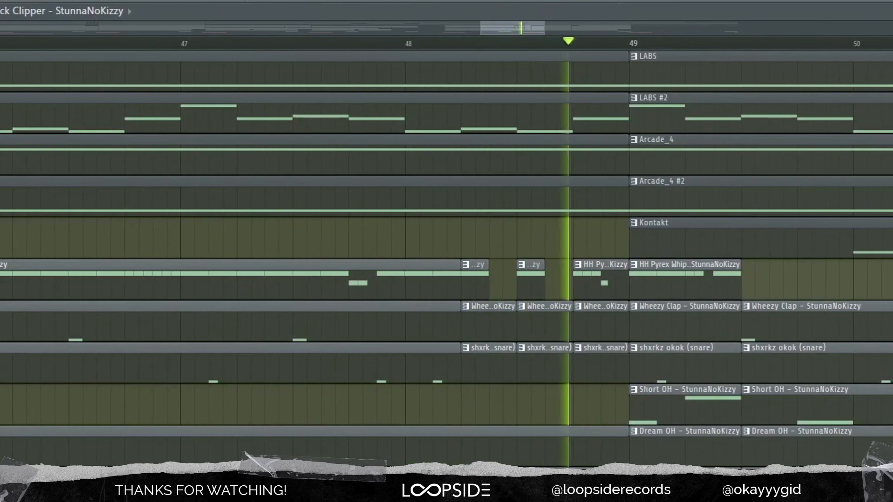
pyautogui.press('space')
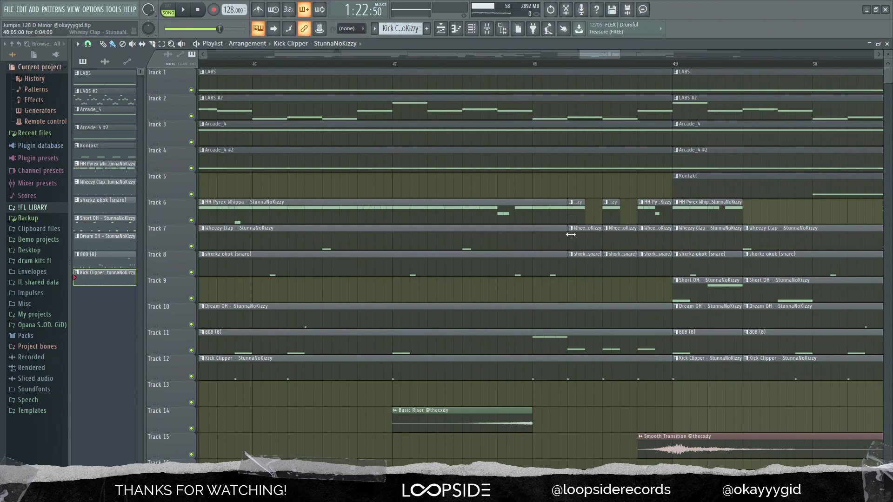
pyautogui.click(582, 214)
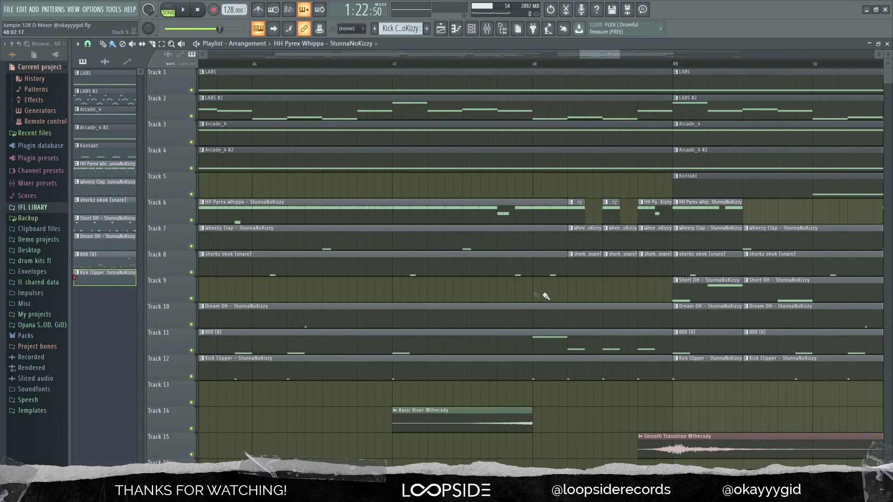